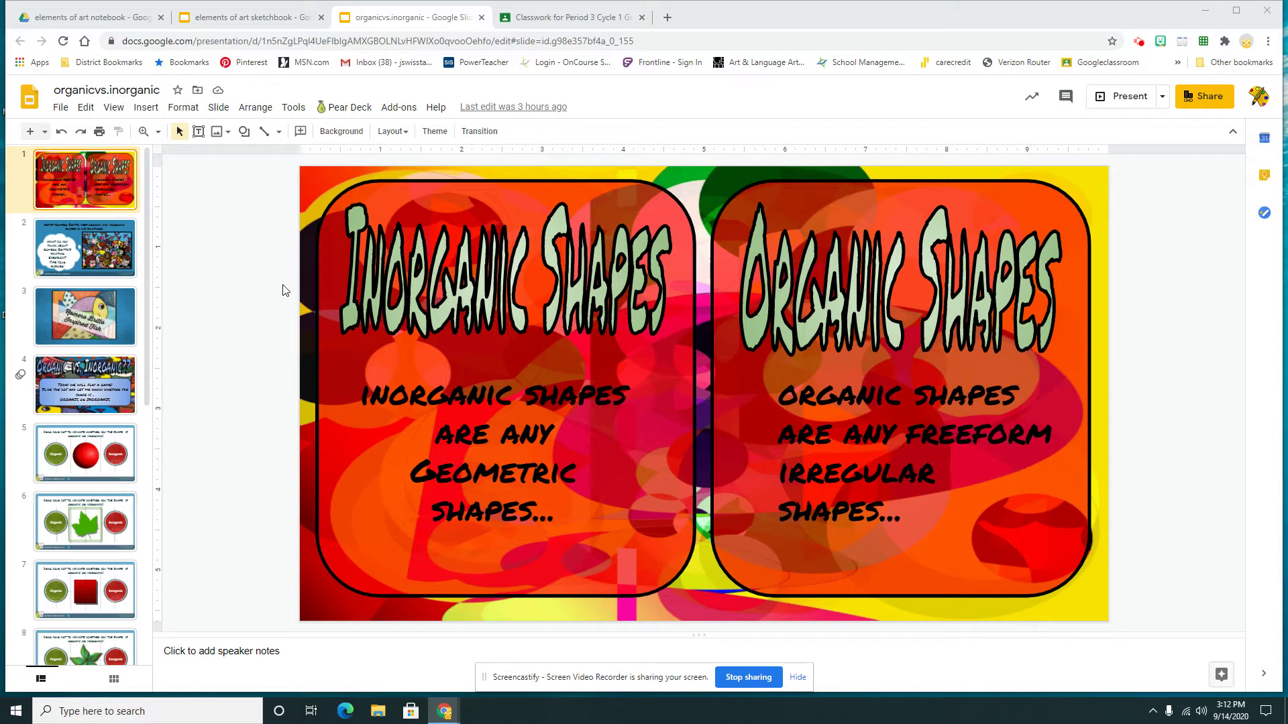
Step: Browse the shape slides 5, 7, 9 and 10, then return to the title slide
{"action": "left_click", "coordinate": [81, 460]}
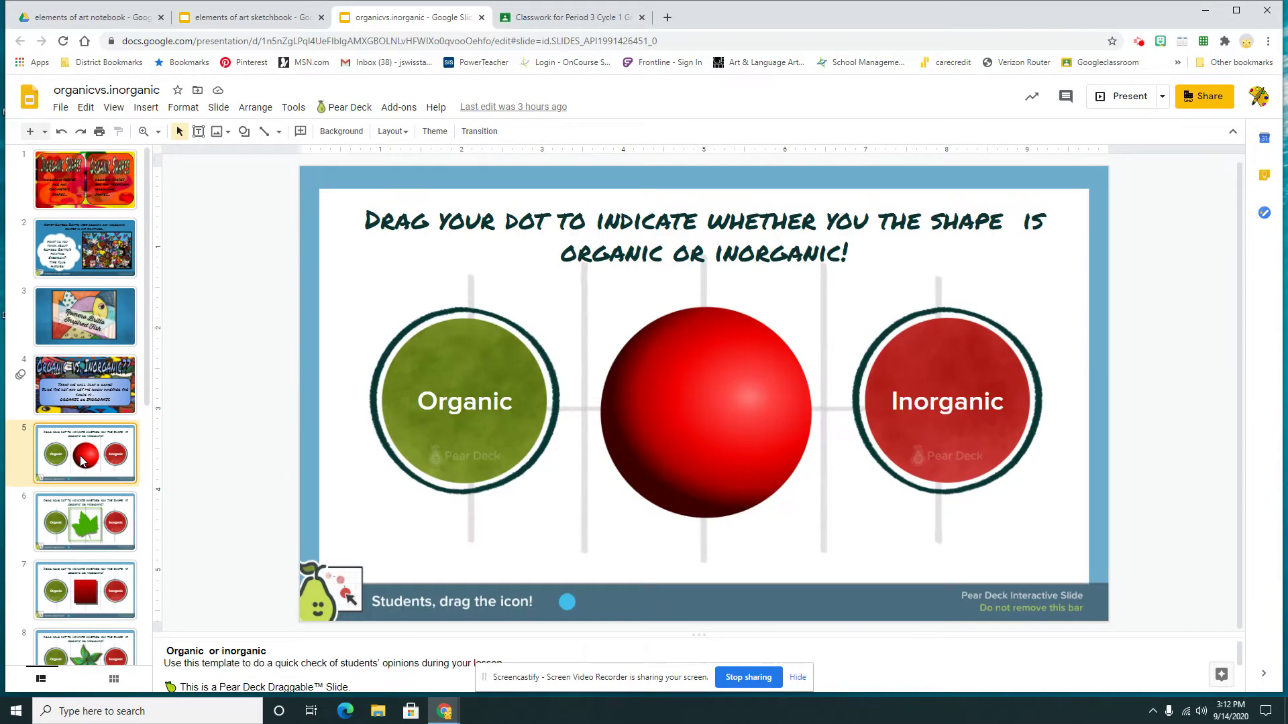
{"action": "left_click", "coordinate": [98, 601]}
{"action": "scroll", "coordinate": [148, 433], "scroll_direction": "down", "scroll_amount": 3}
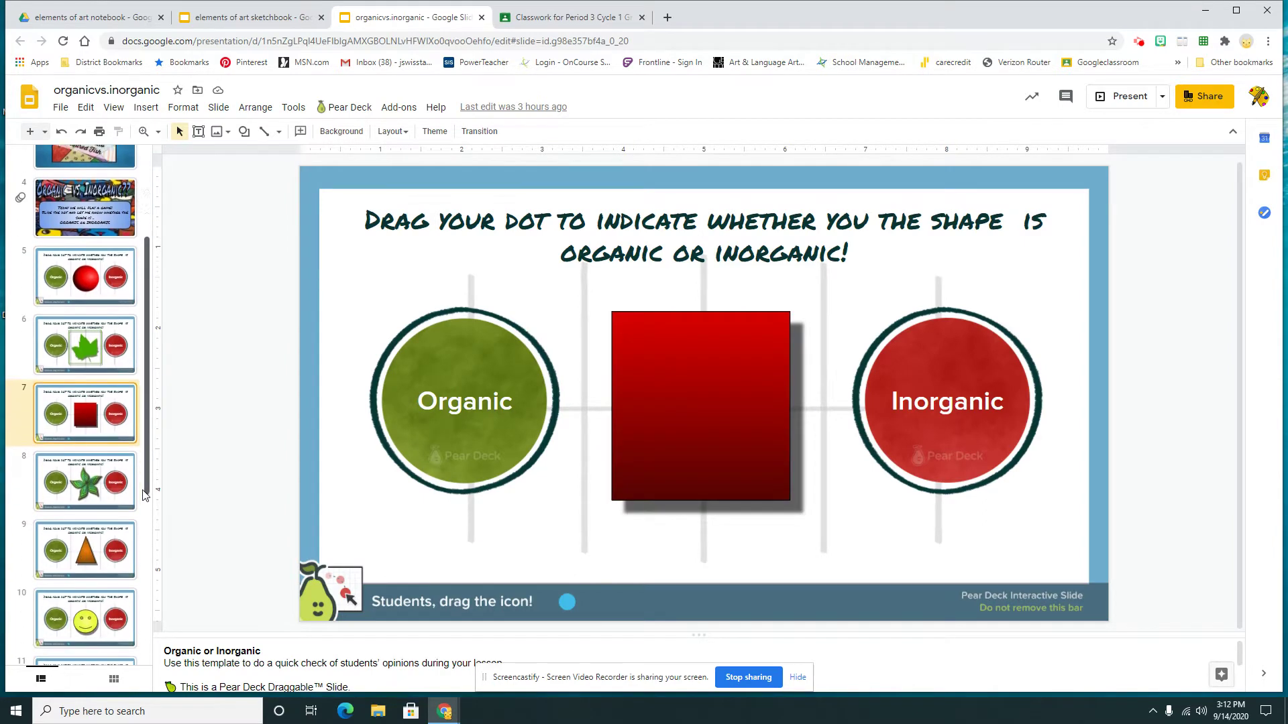
{"action": "left_click", "coordinate": [76, 506]}
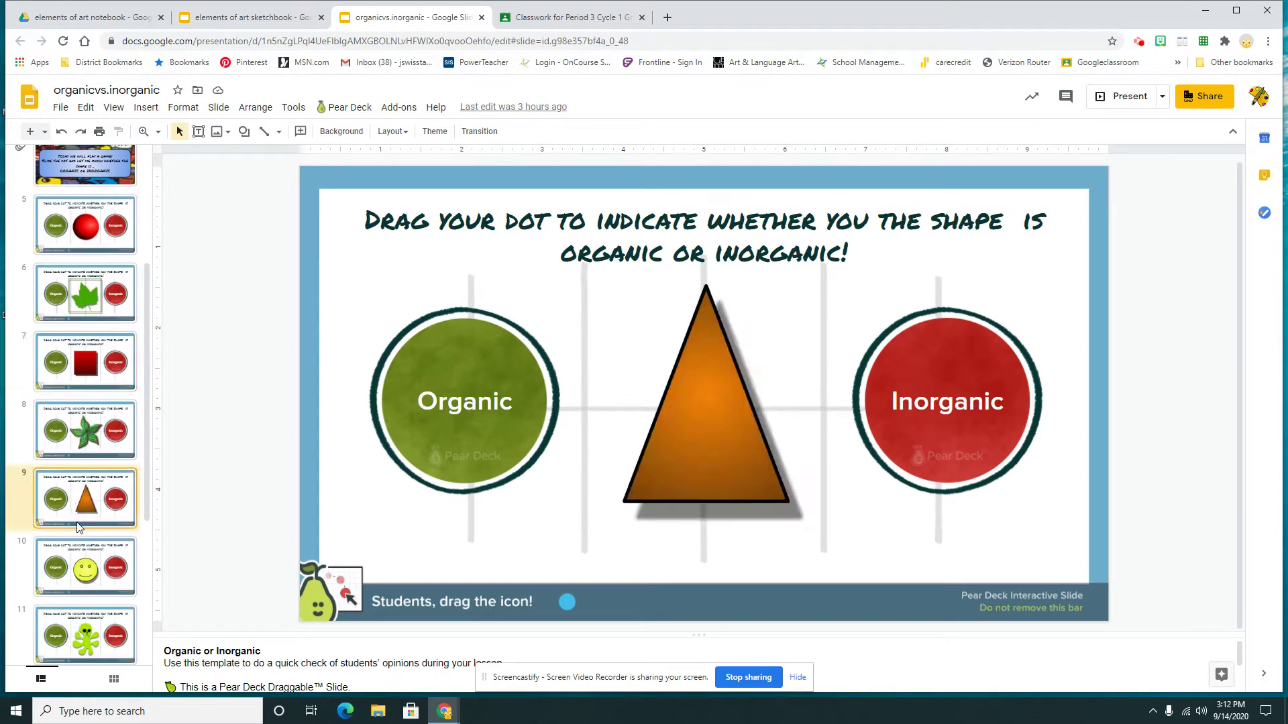
{"action": "left_click", "coordinate": [92, 577]}
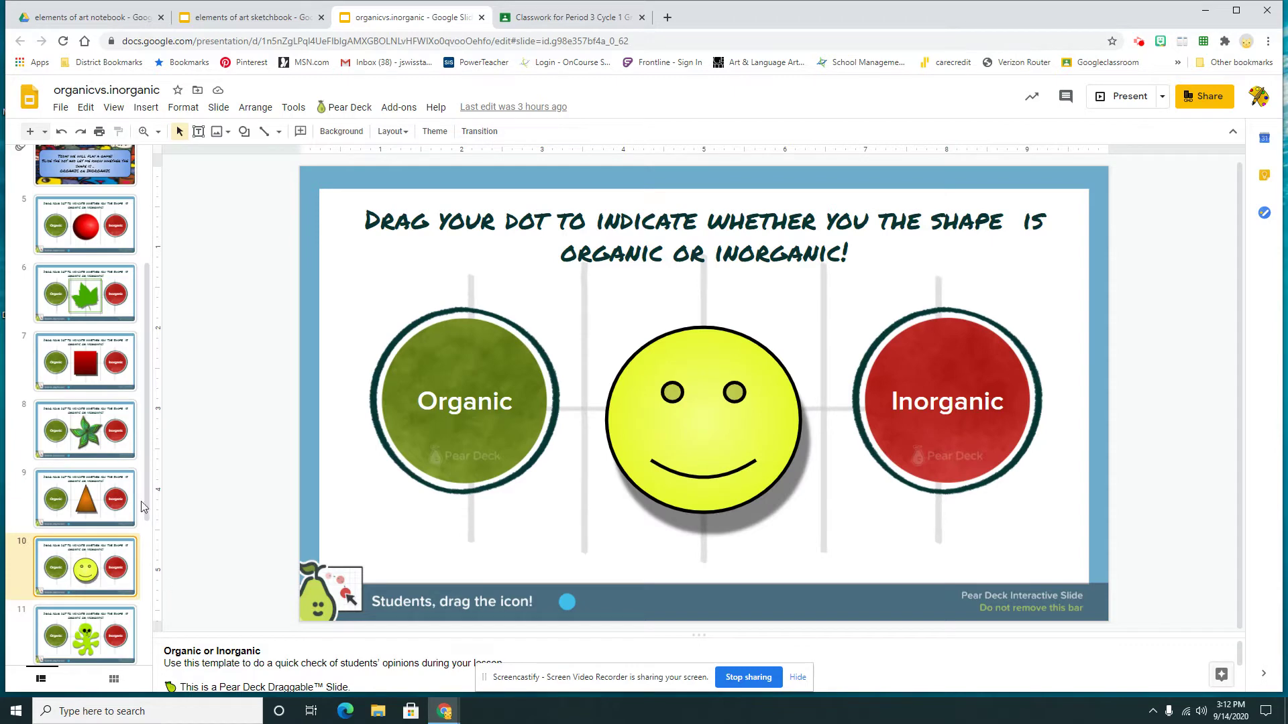
{"action": "left_click_drag", "start_coordinate": [151, 513], "coordinate": [151, 349]}
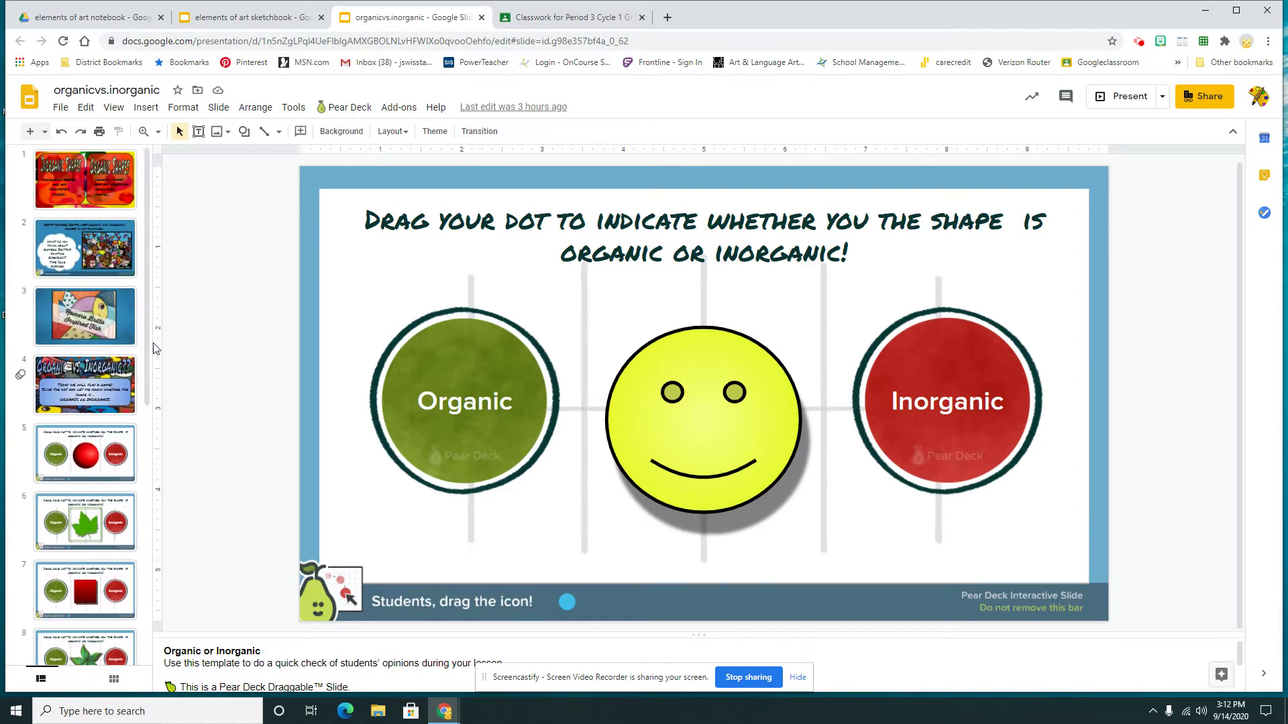
{"action": "left_click", "coordinate": [76, 187]}
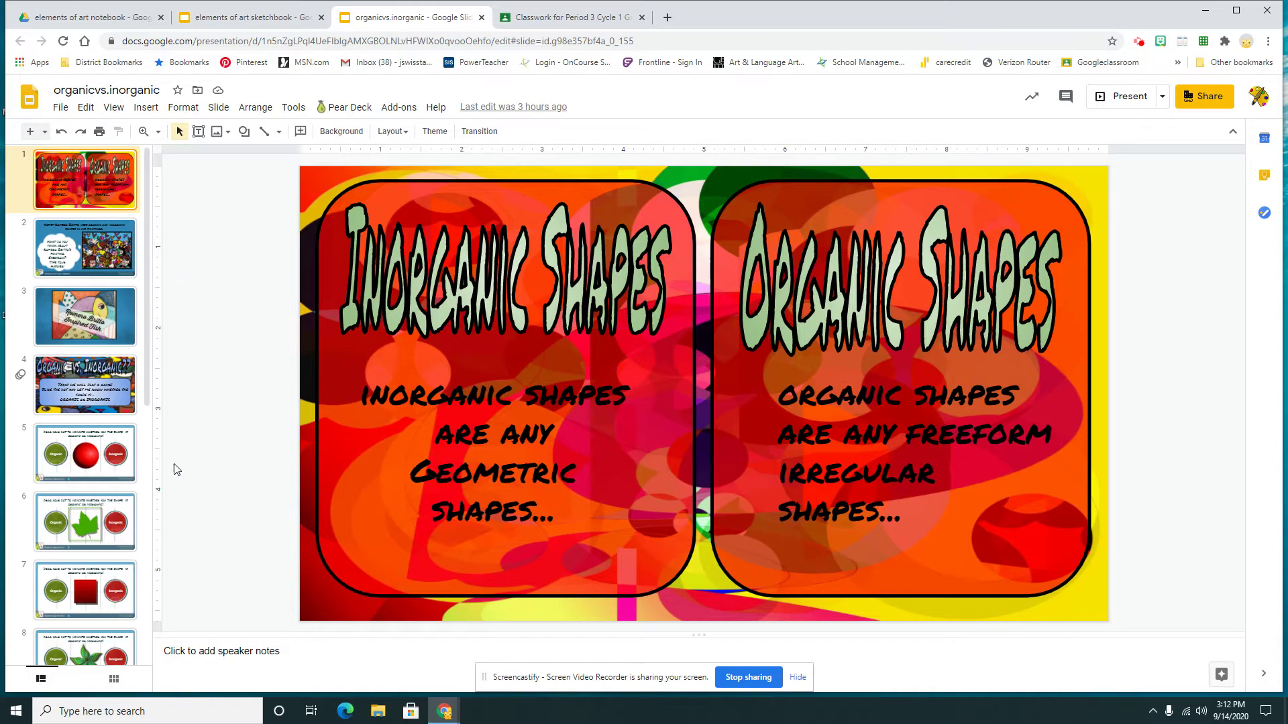
Step: Review slides 6, 8, 11 and 12, then bring up the Classroom Classwork page
{"action": "left_click", "coordinate": [98, 525]}
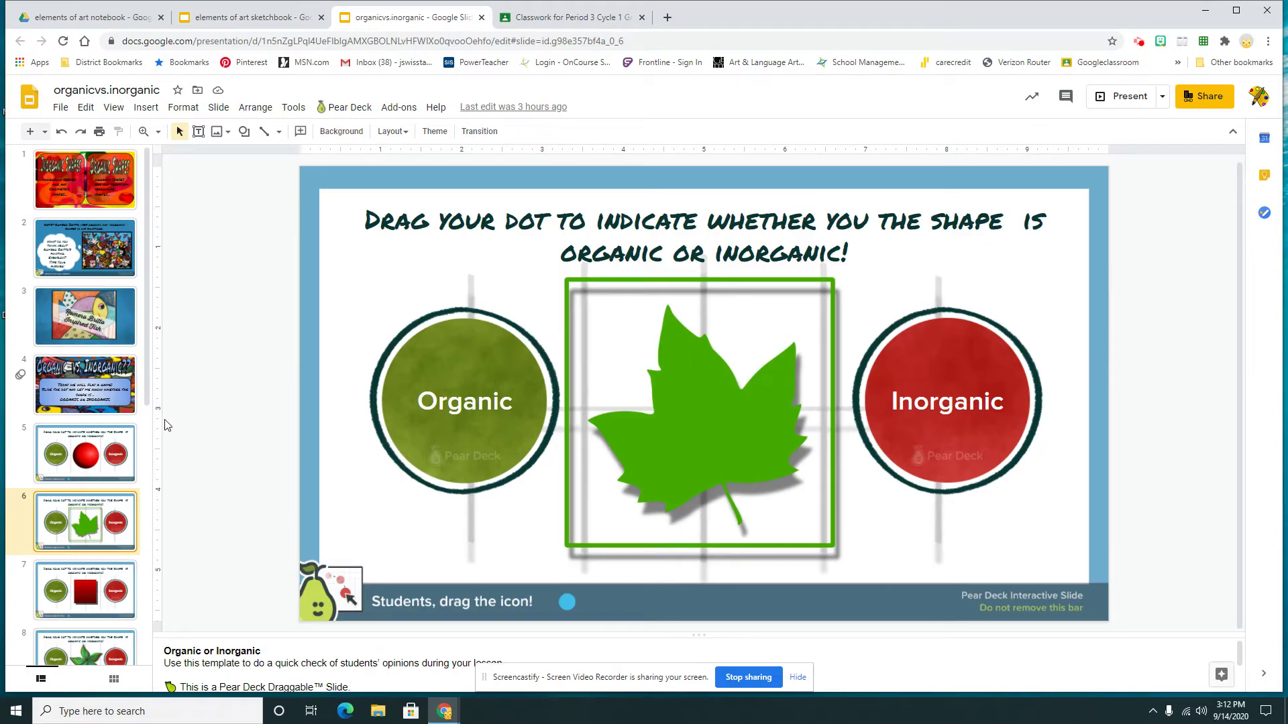
{"action": "left_click_drag", "start_coordinate": [151, 404], "coordinate": [139, 455]}
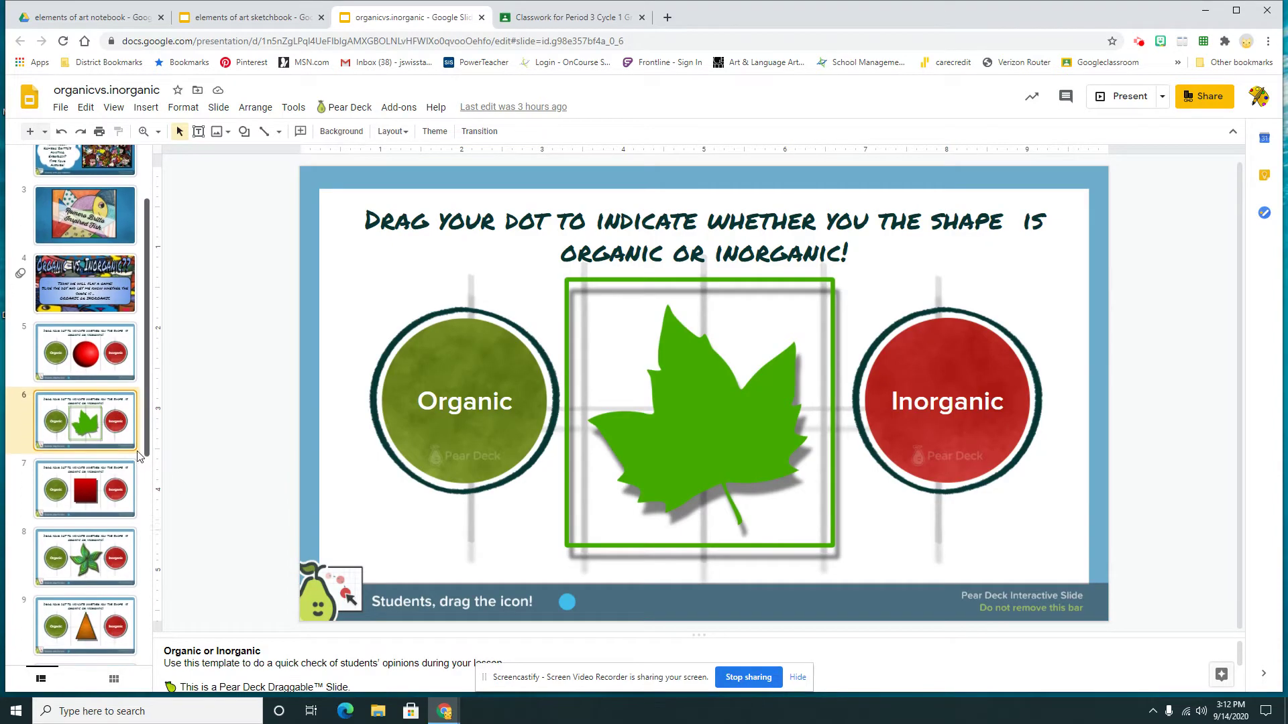
{"action": "scroll", "coordinate": [85, 409], "scroll_direction": "down", "scroll_amount": 3}
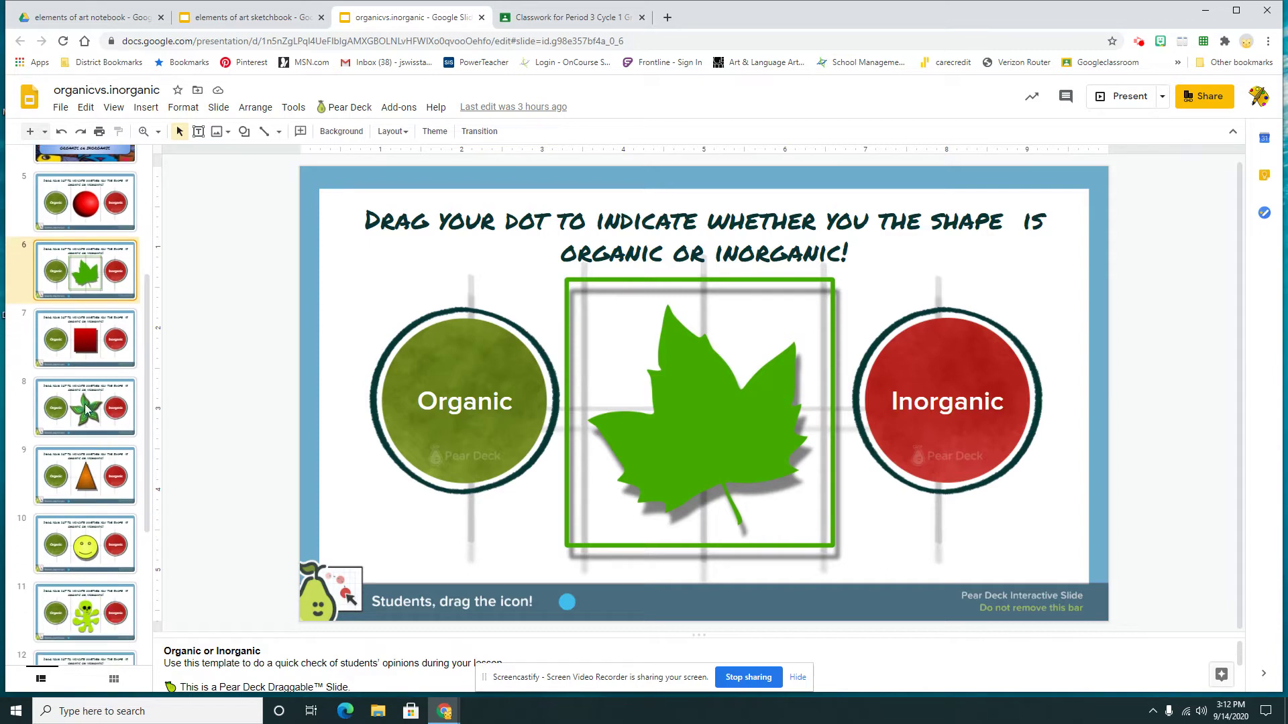
{"action": "left_click", "coordinate": [86, 409]}
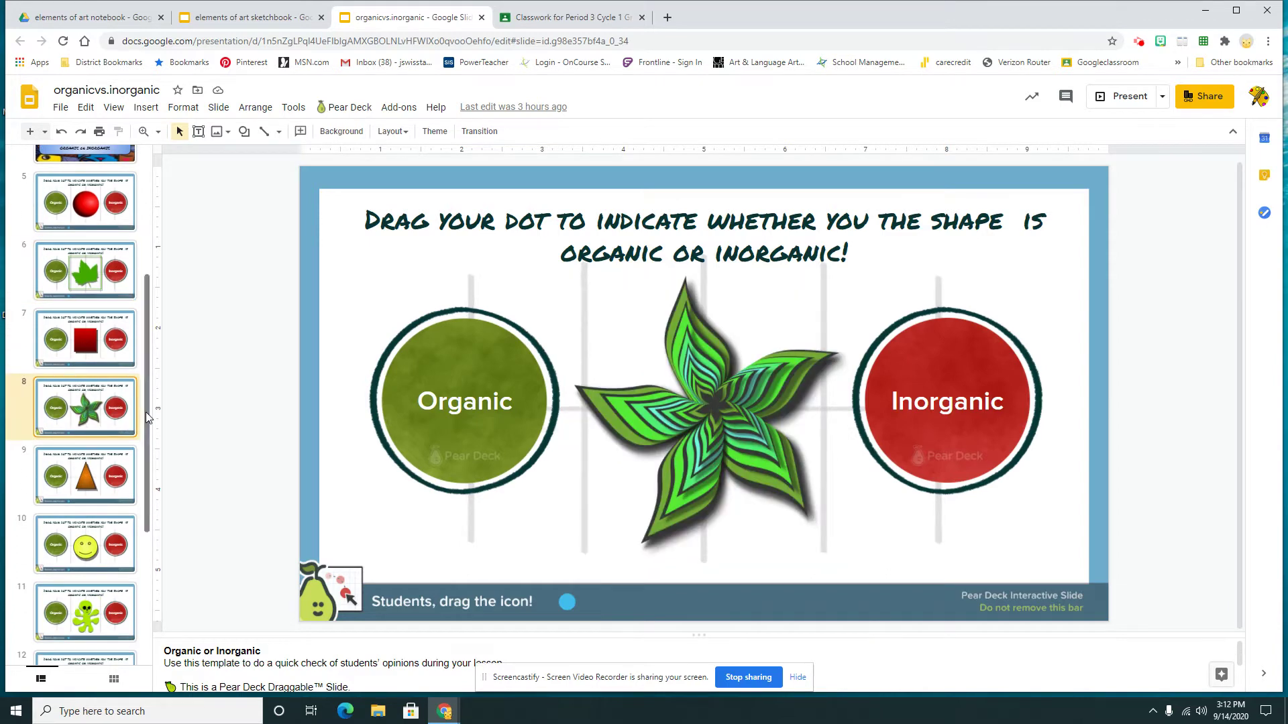
{"action": "left_click_drag", "start_coordinate": [146, 412], "coordinate": [171, 512]}
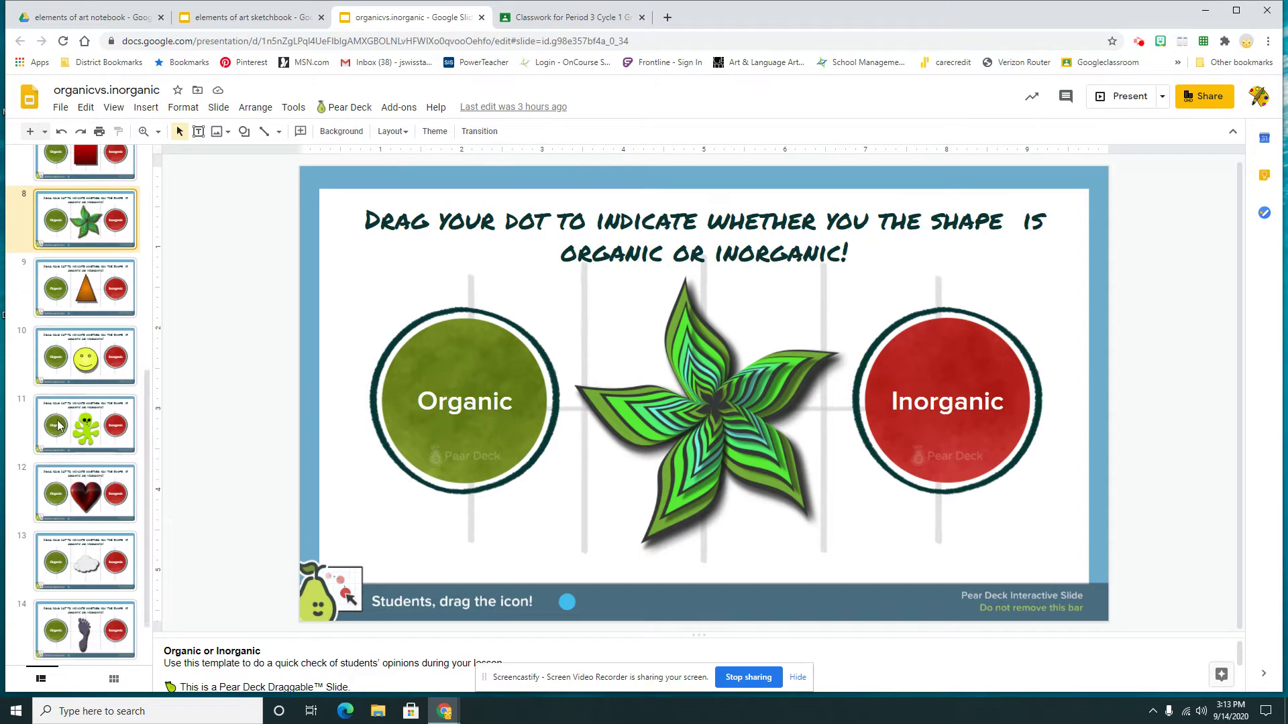
{"action": "left_click", "coordinate": [84, 444]}
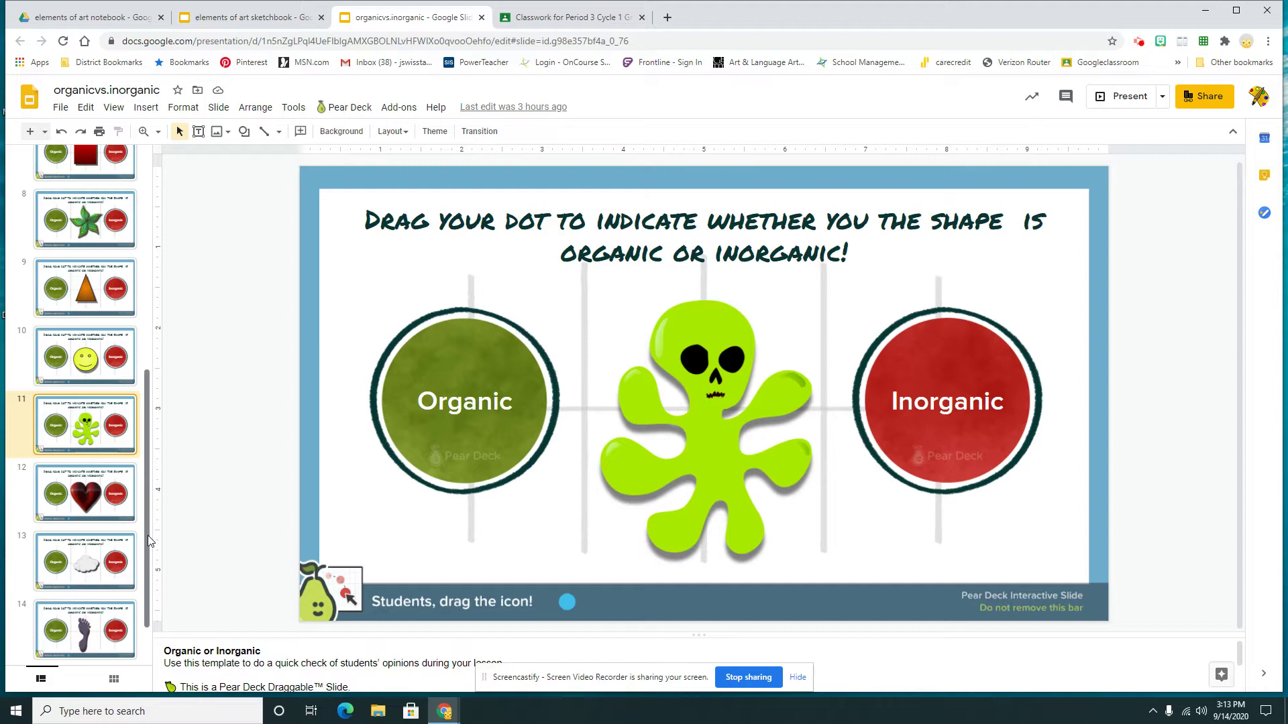
{"action": "left_click", "coordinate": [87, 500]}
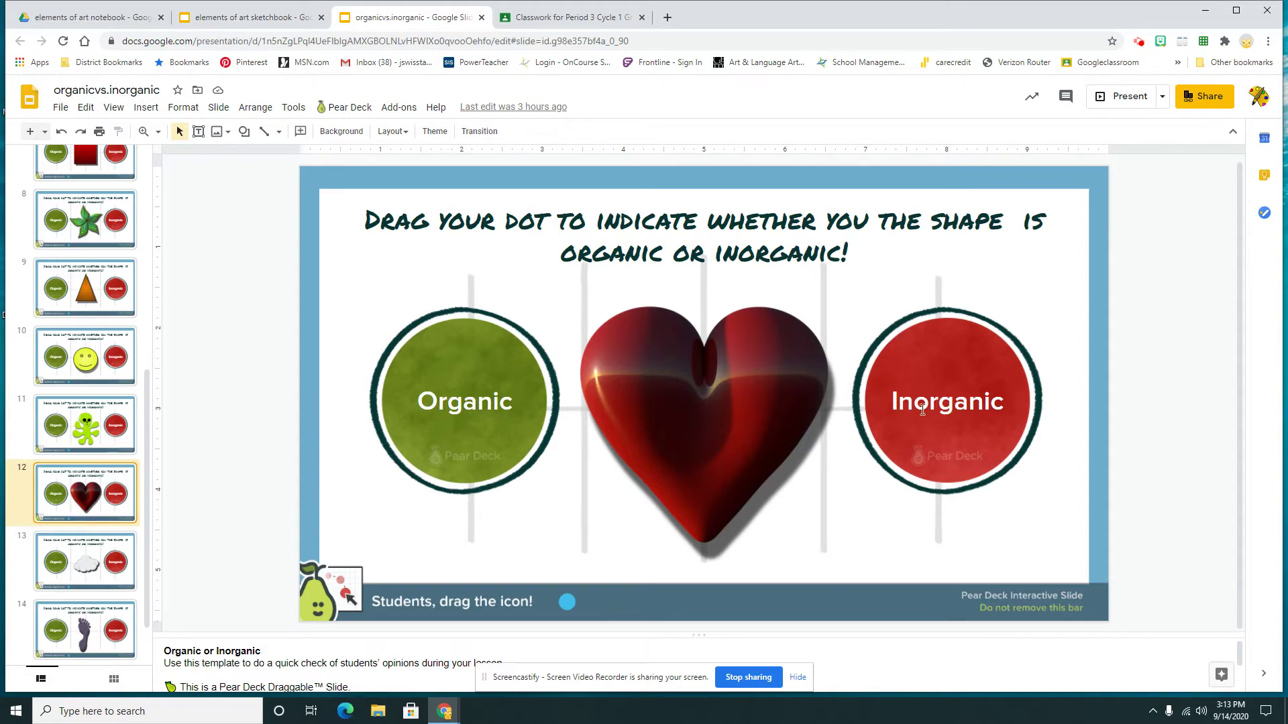
{"action": "left_click", "coordinate": [550, 18]}
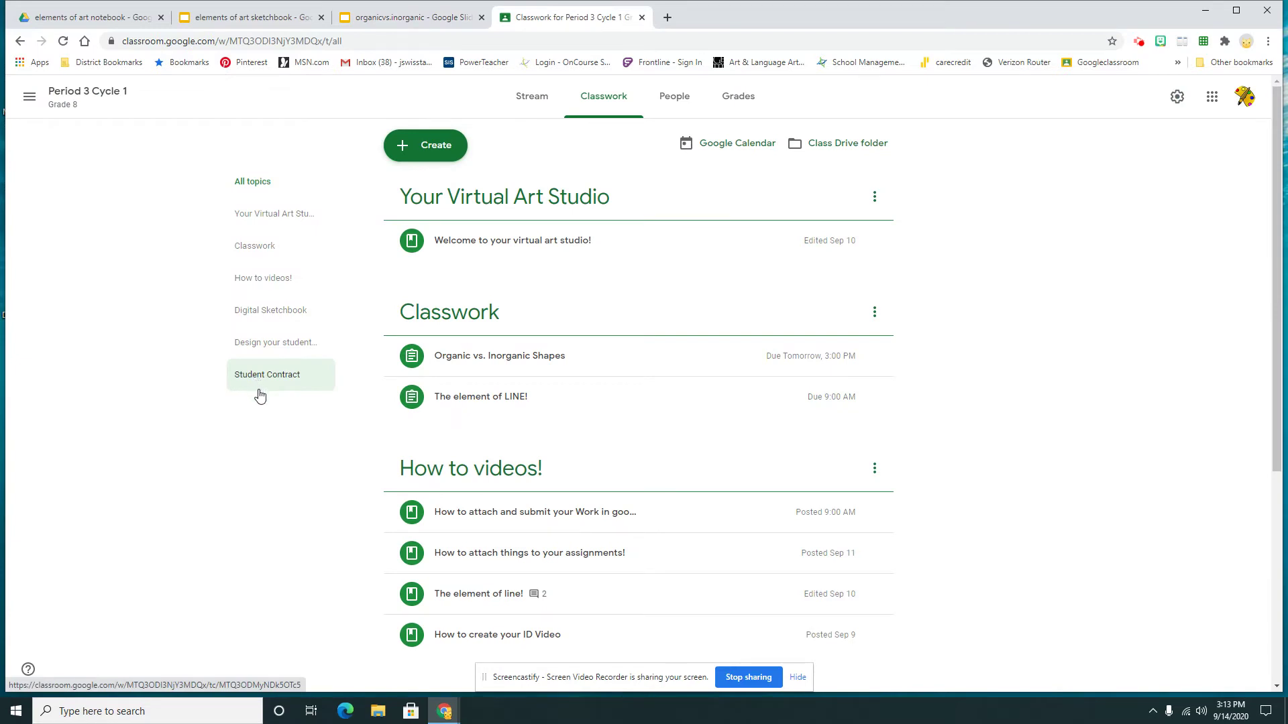
Step: Expand the 'Welcome to your virtual art studio!' post, view its art room attachment, and close it
{"action": "left_click", "coordinate": [469, 255]}
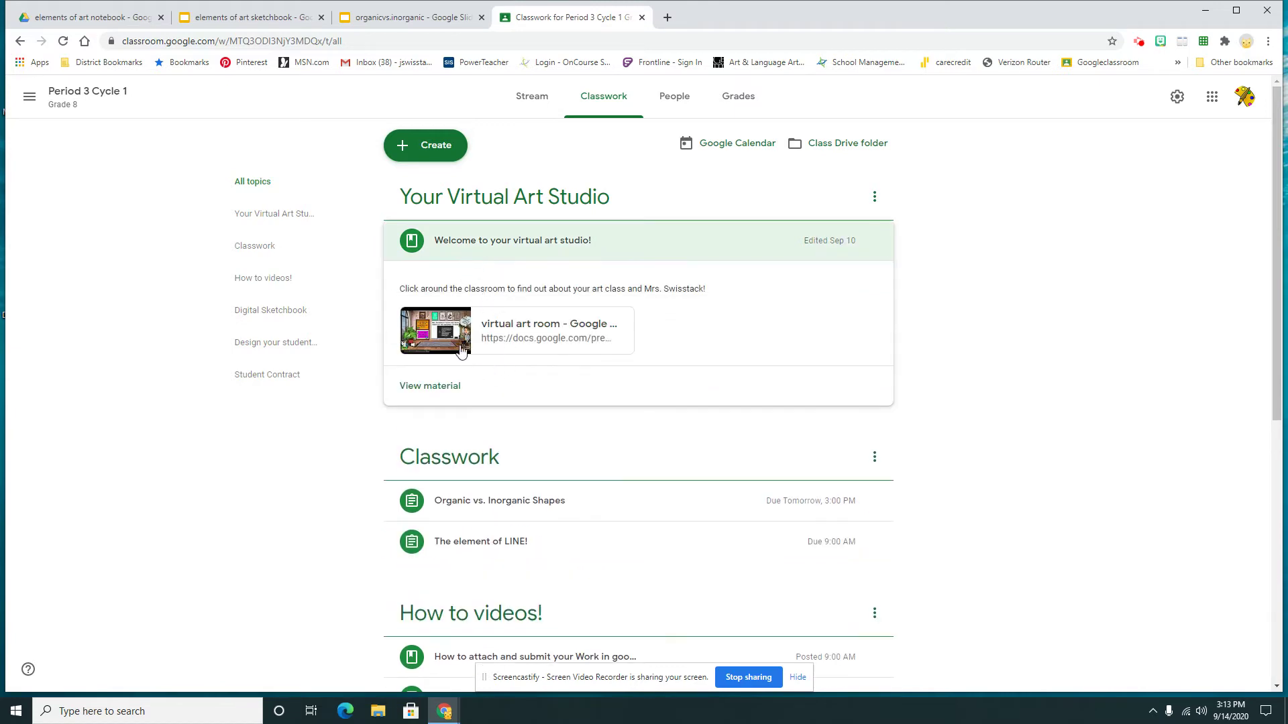
{"action": "left_click", "coordinate": [414, 342]}
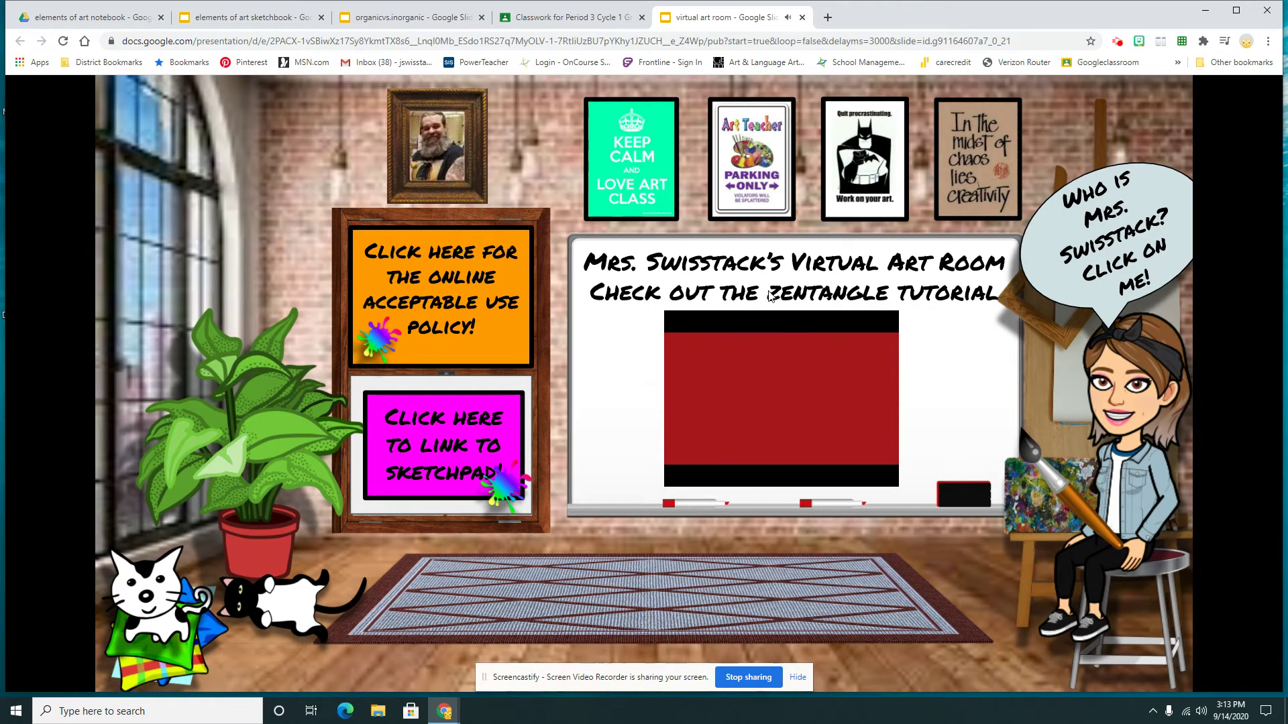
{"action": "left_click", "coordinate": [802, 18]}
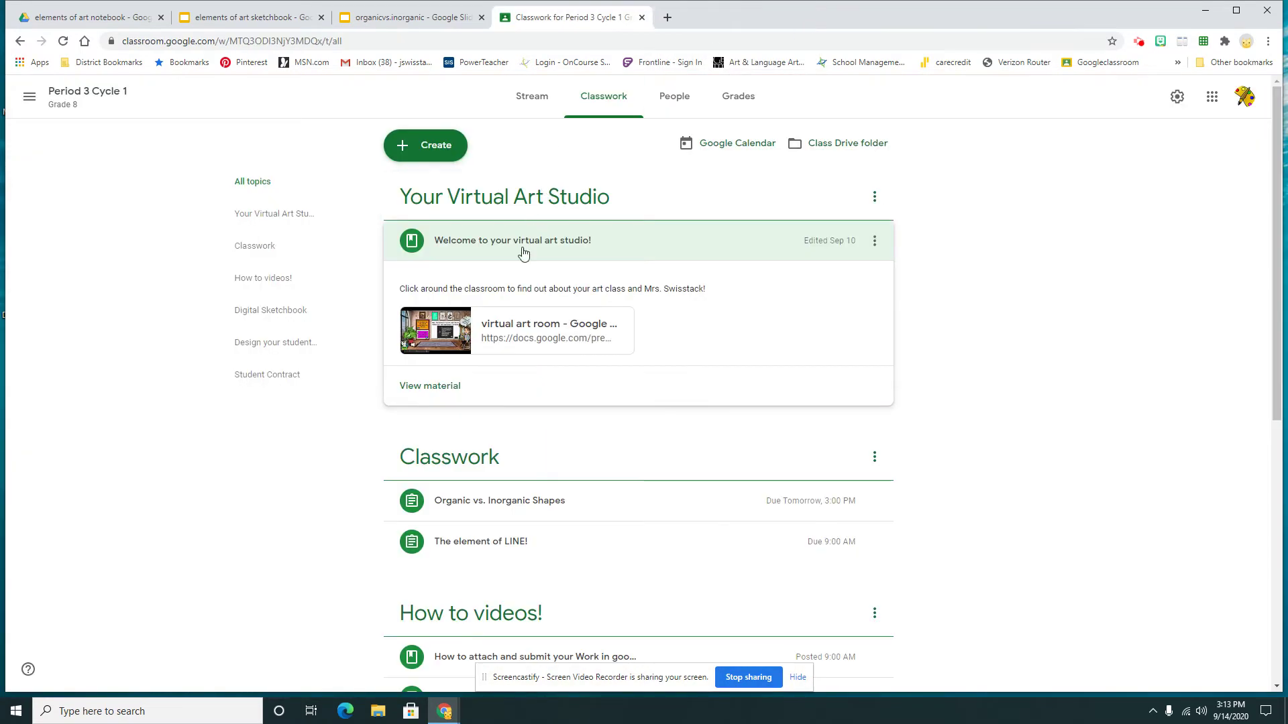
Step: Scroll down and expand the Your Digital Sketch Book assignment details
{"action": "scroll", "coordinate": [523, 281], "scroll_direction": "down", "scroll_amount": 2}
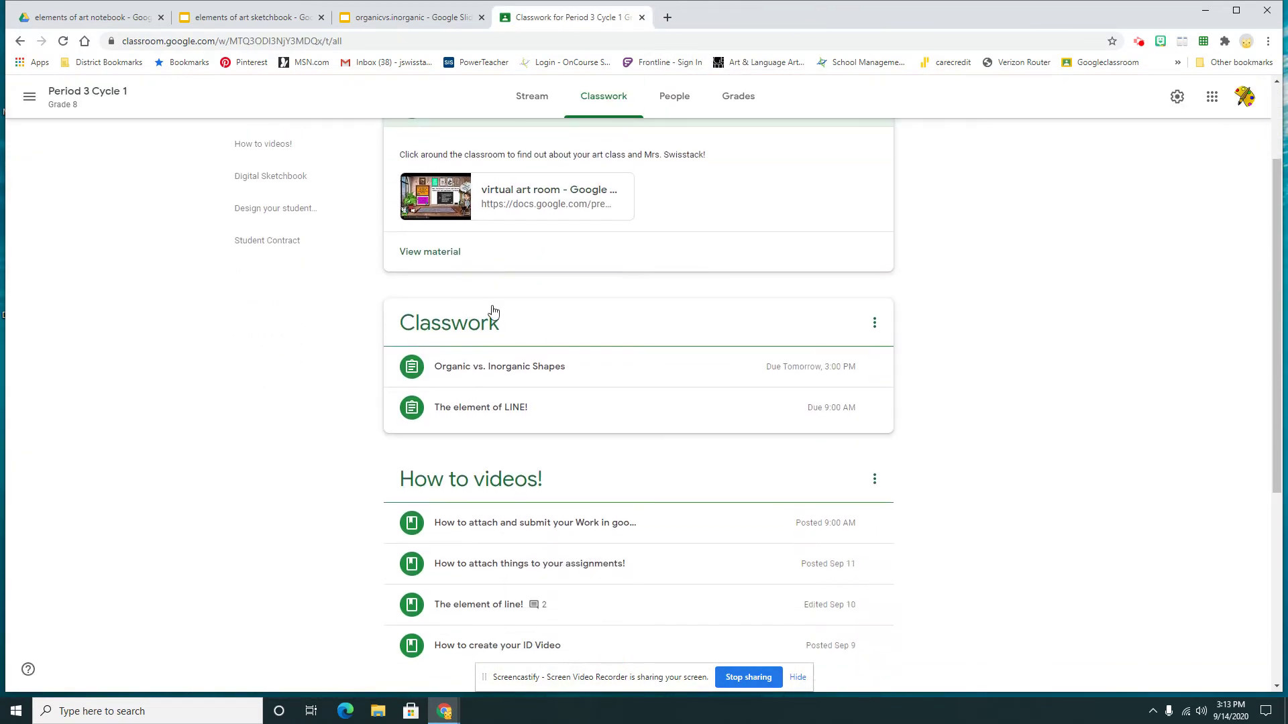
{"action": "scroll", "coordinate": [402, 429], "scroll_direction": "down", "scroll_amount": 5}
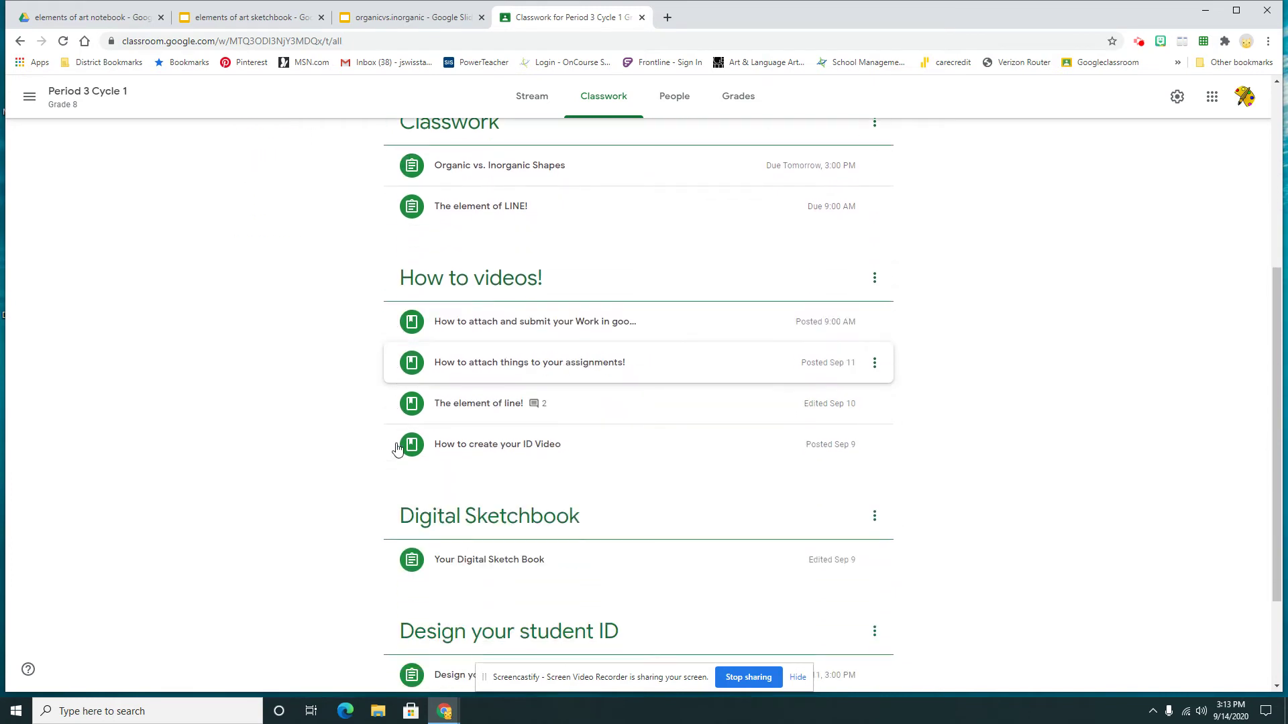
{"action": "left_click", "coordinate": [520, 423]}
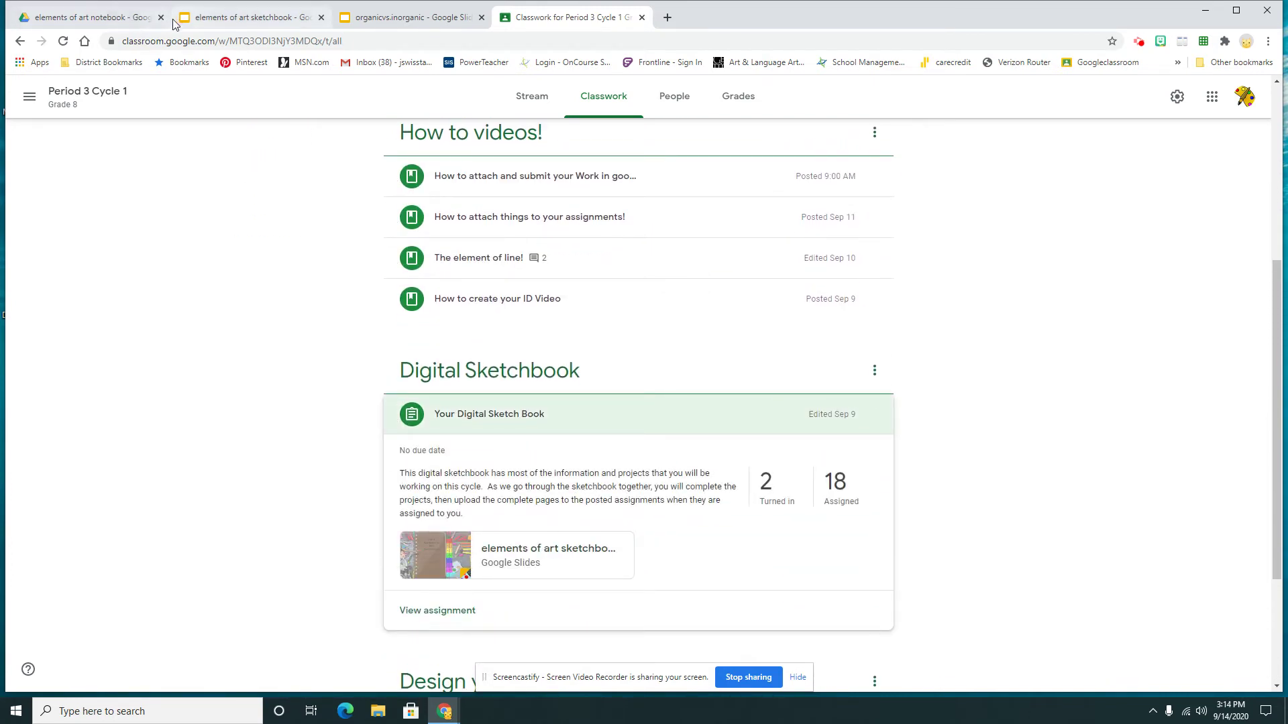
Step: Switch to the elements of art sketchbook, view the shape slide, then return to the Romero Britto slide
{"action": "left_click", "coordinate": [251, 18]}
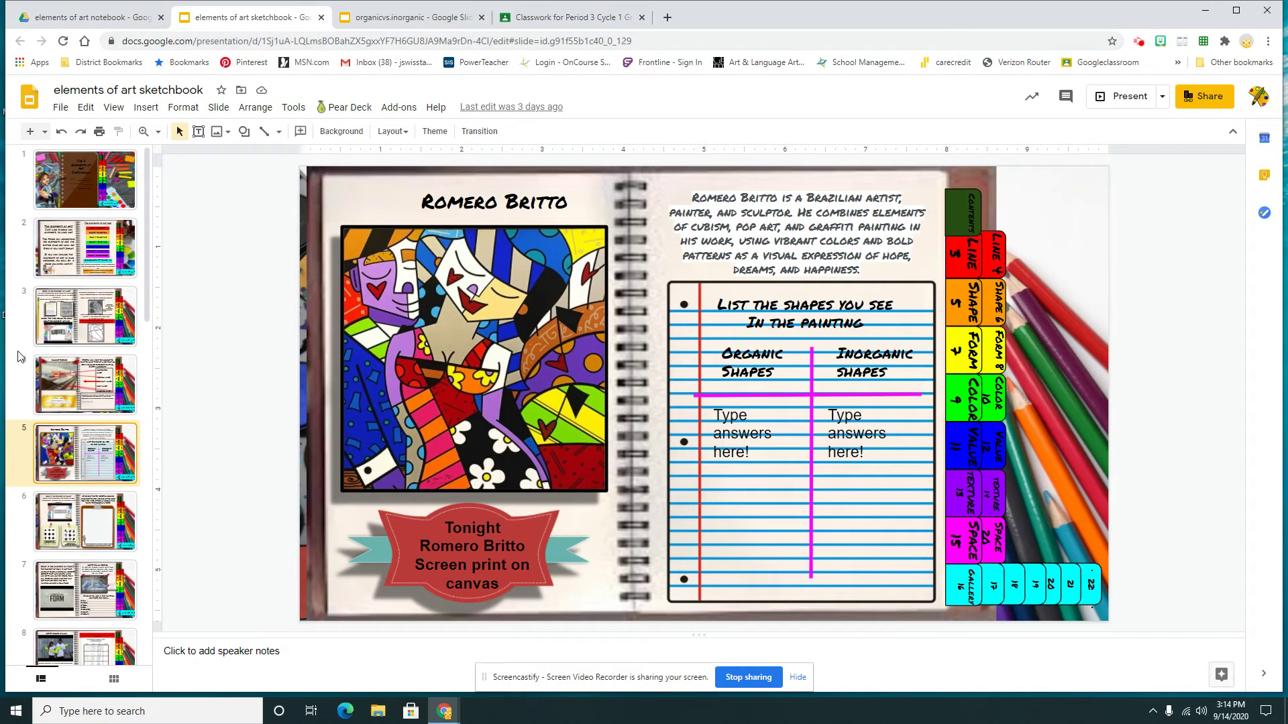
{"action": "left_click", "coordinate": [108, 536]}
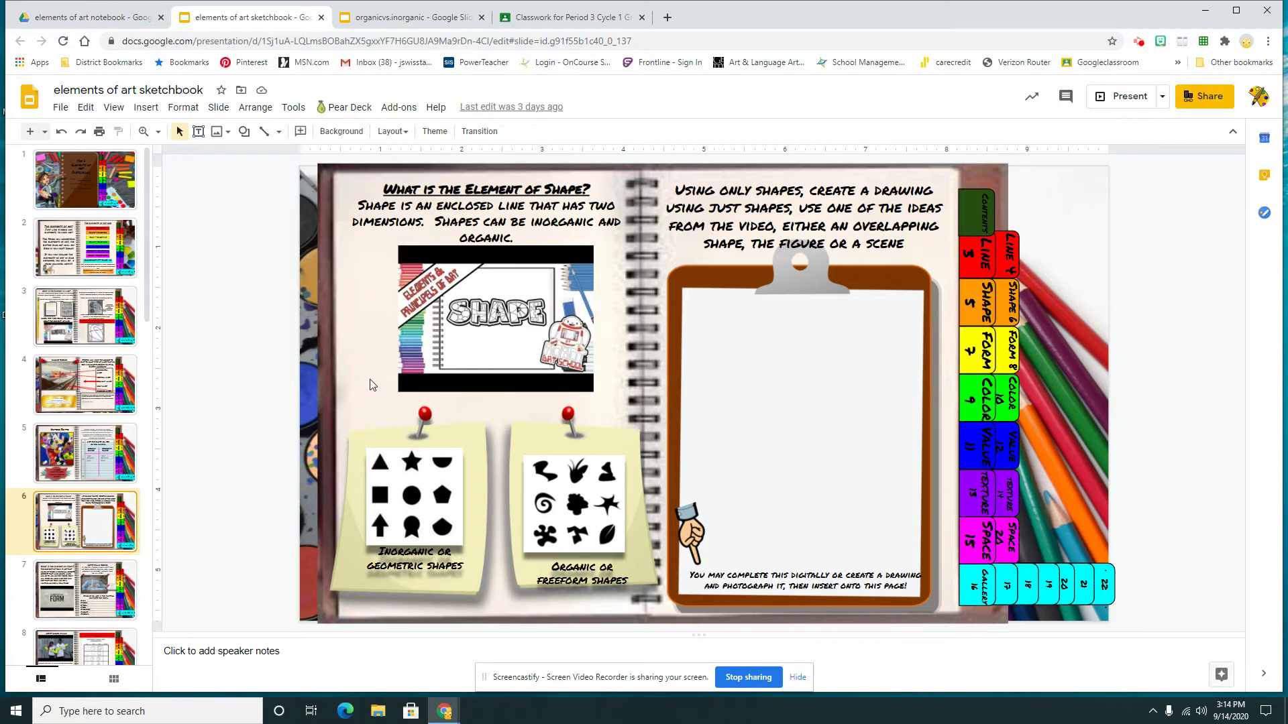
{"action": "left_click", "coordinate": [102, 443]}
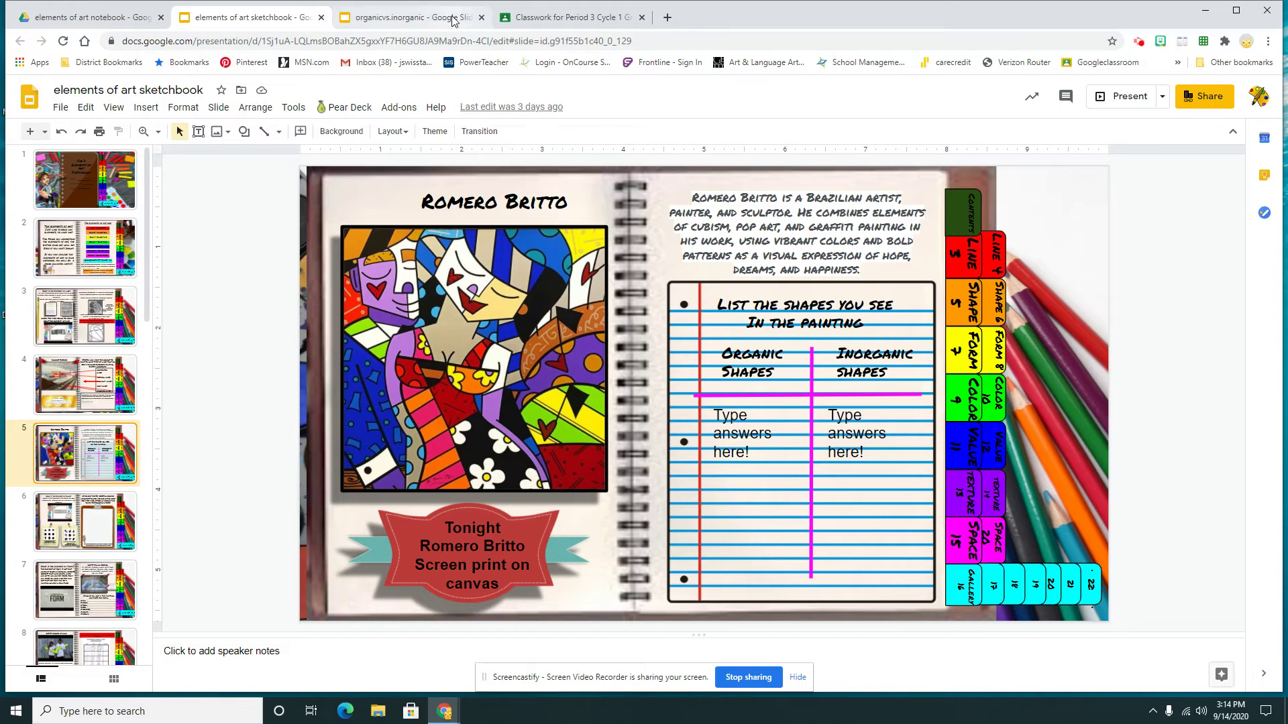
{"action": "left_click", "coordinate": [543, 20]}
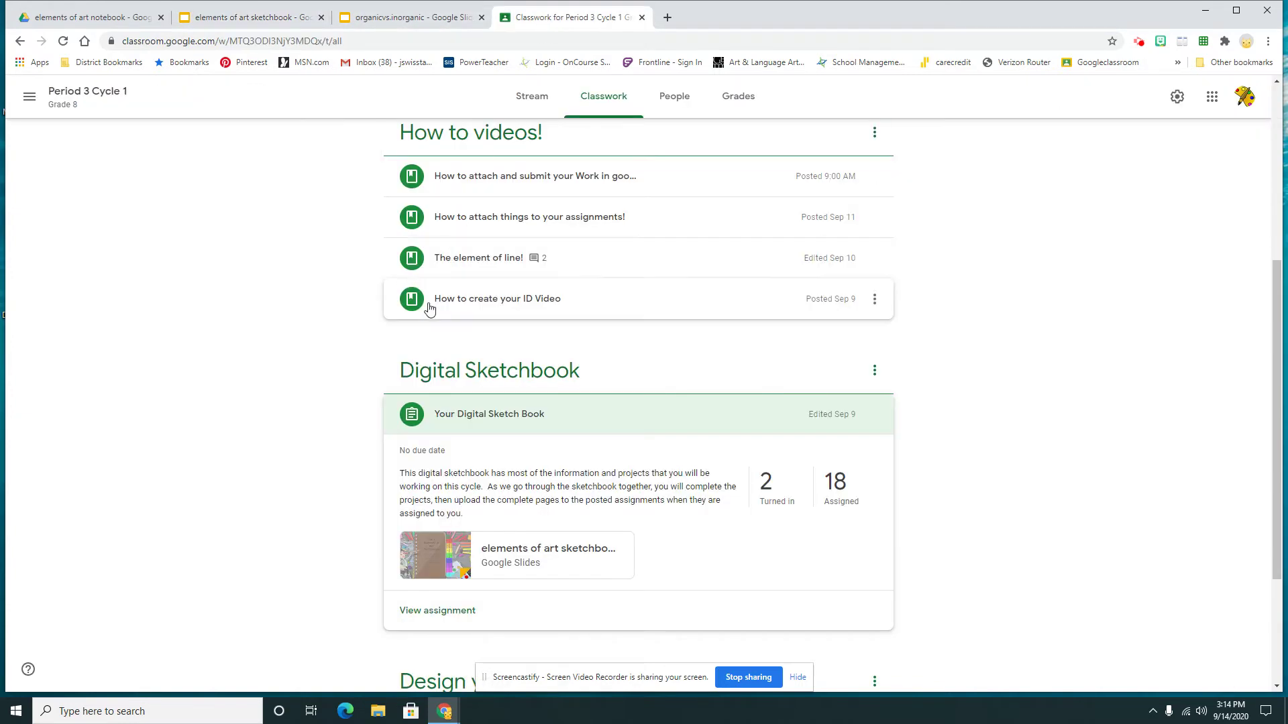
{"action": "scroll", "coordinate": [428, 300], "scroll_direction": "up", "scroll_amount": 3}
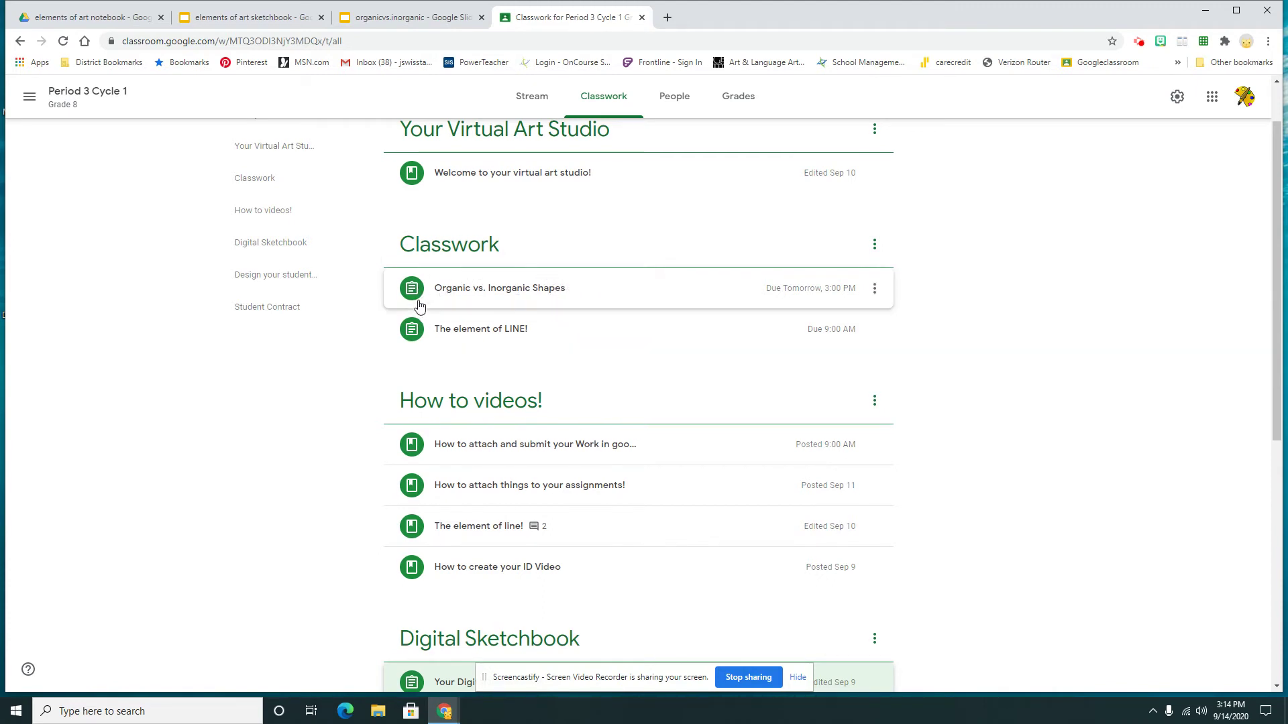
{"action": "left_click", "coordinate": [472, 292]}
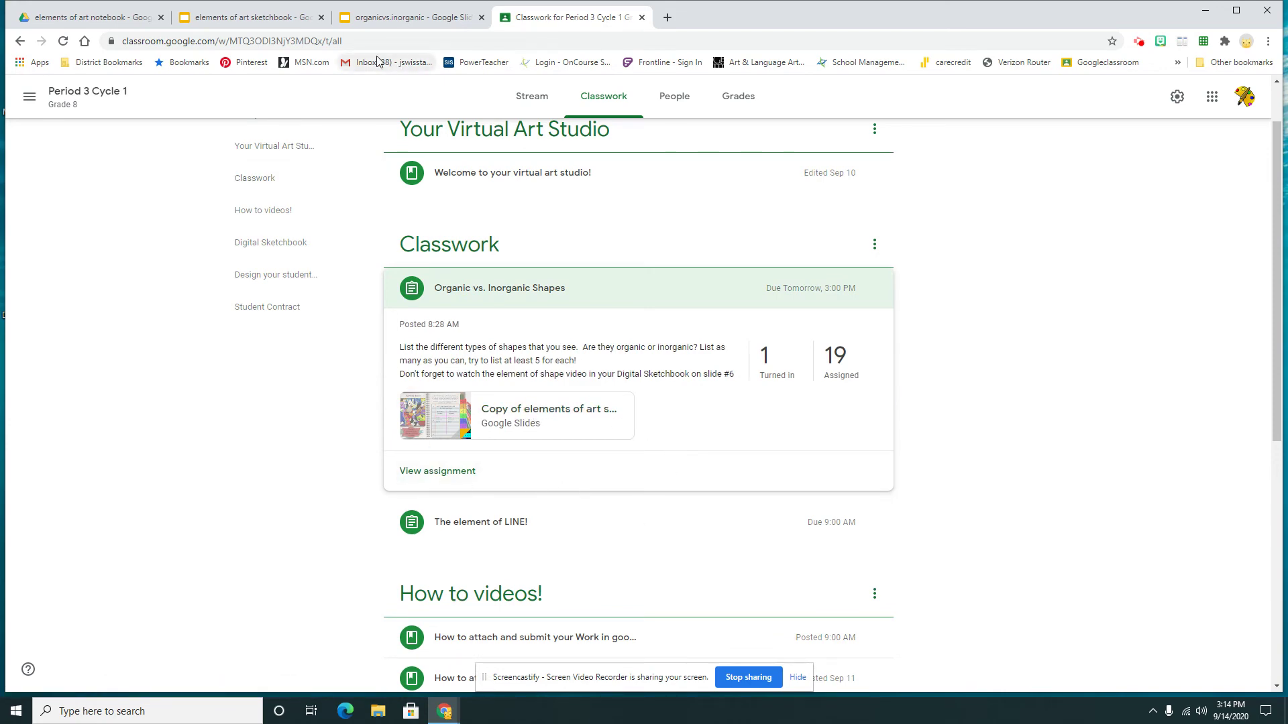
{"action": "left_click", "coordinate": [226, 18]}
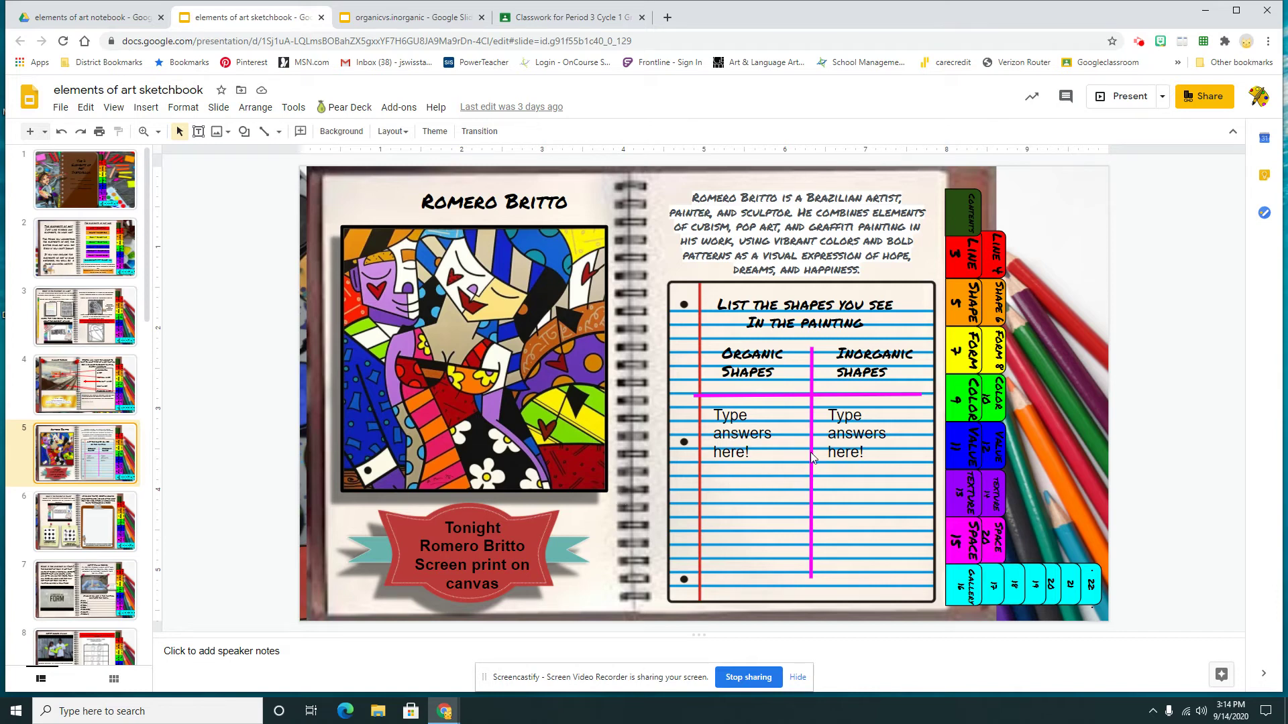
Step: Replace the 'Type answers here!' placeholder under Inorganic Shapes with 'Heart'
{"action": "left_click", "coordinate": [860, 455]}
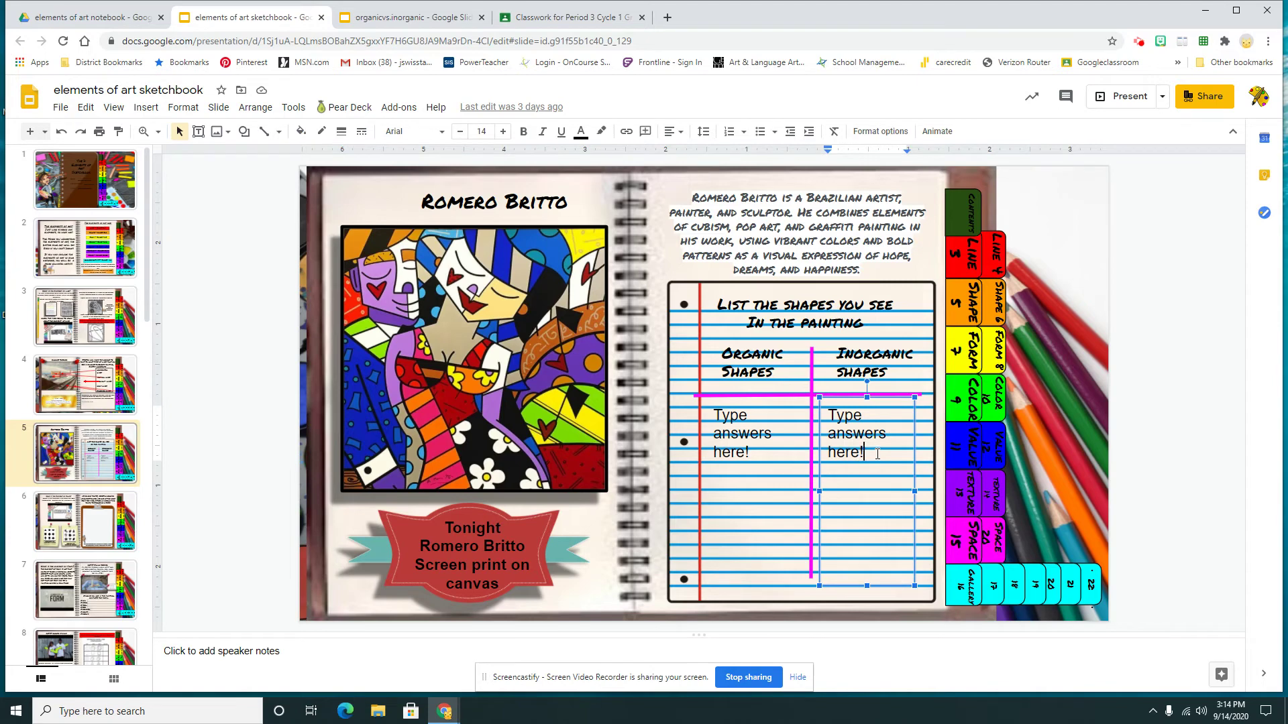
{"action": "left_click_drag", "start_coordinate": [877, 454], "coordinate": [829, 406]}
{"action": "type", "text": "Heart"}
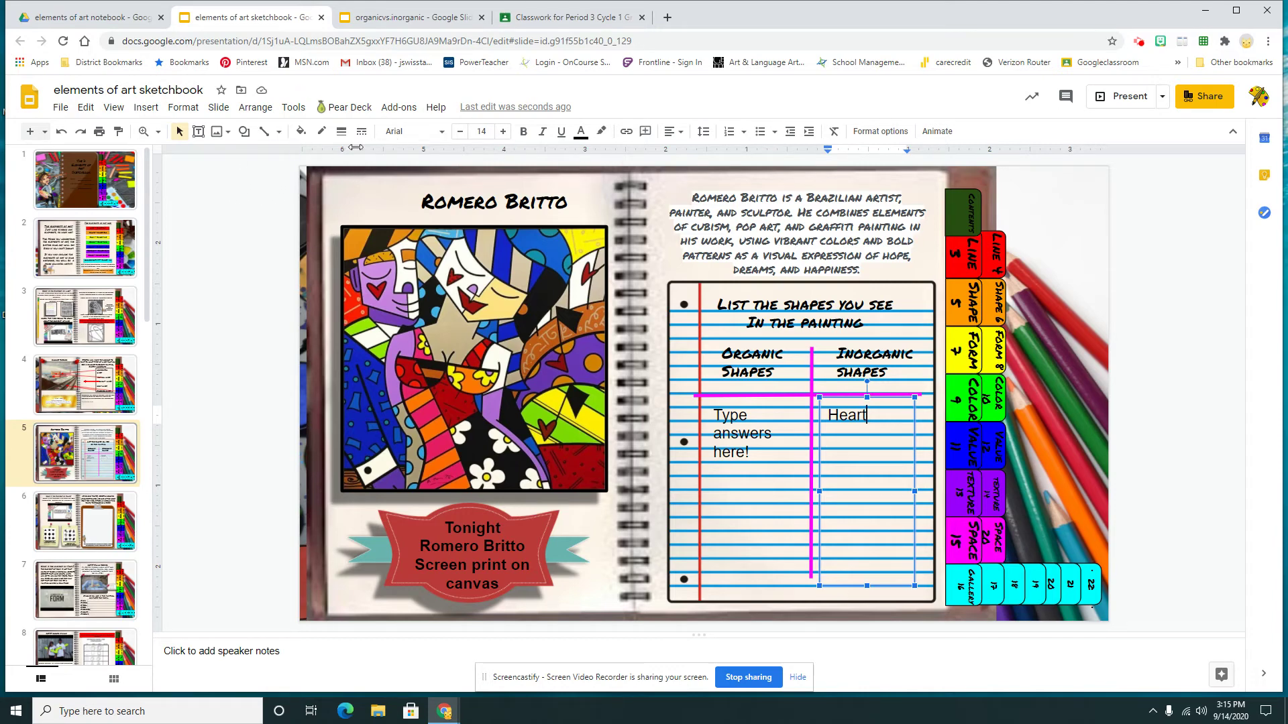
Step: Draw an oval circle beneath 'Heart', then return to the Classroom page
{"action": "left_click", "coordinate": [244, 131]}
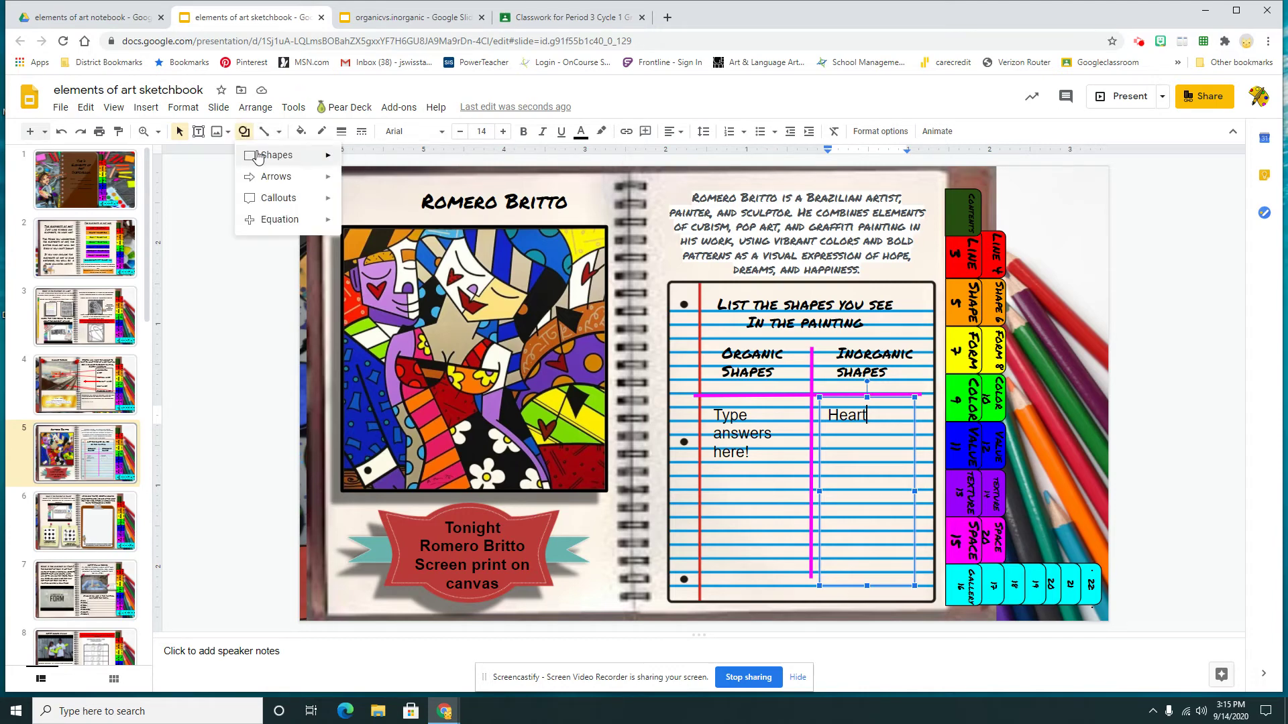
{"action": "mouse_move", "coordinate": [258, 157]}
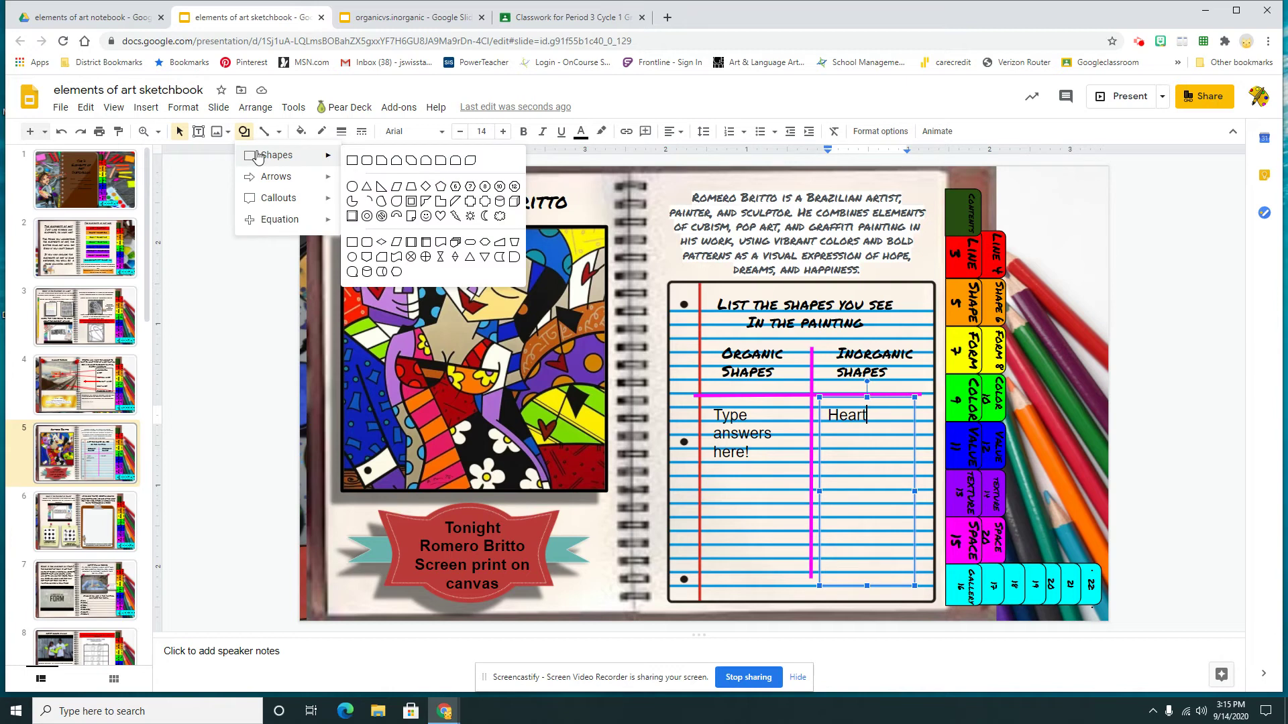
{"action": "left_click", "coordinate": [352, 187]}
{"action": "left_click_drag", "start_coordinate": [827, 430], "coordinate": [871, 475]}
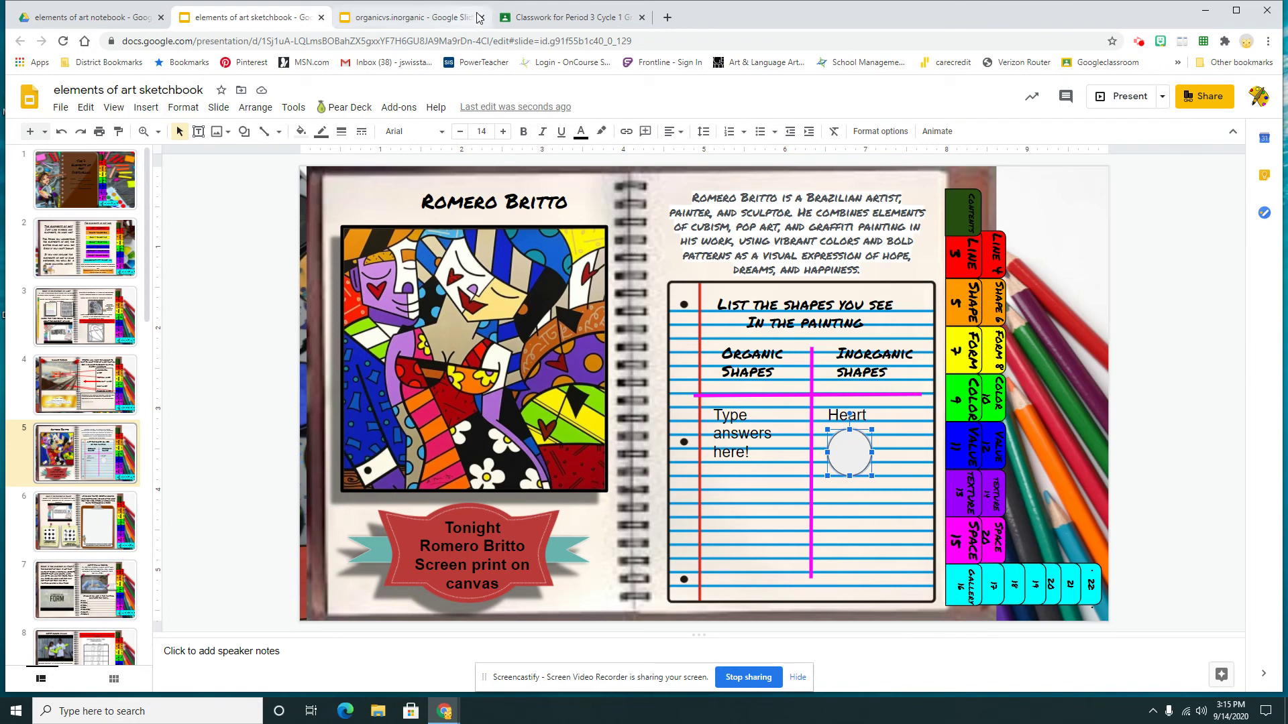
{"action": "left_click", "coordinate": [543, 25]}
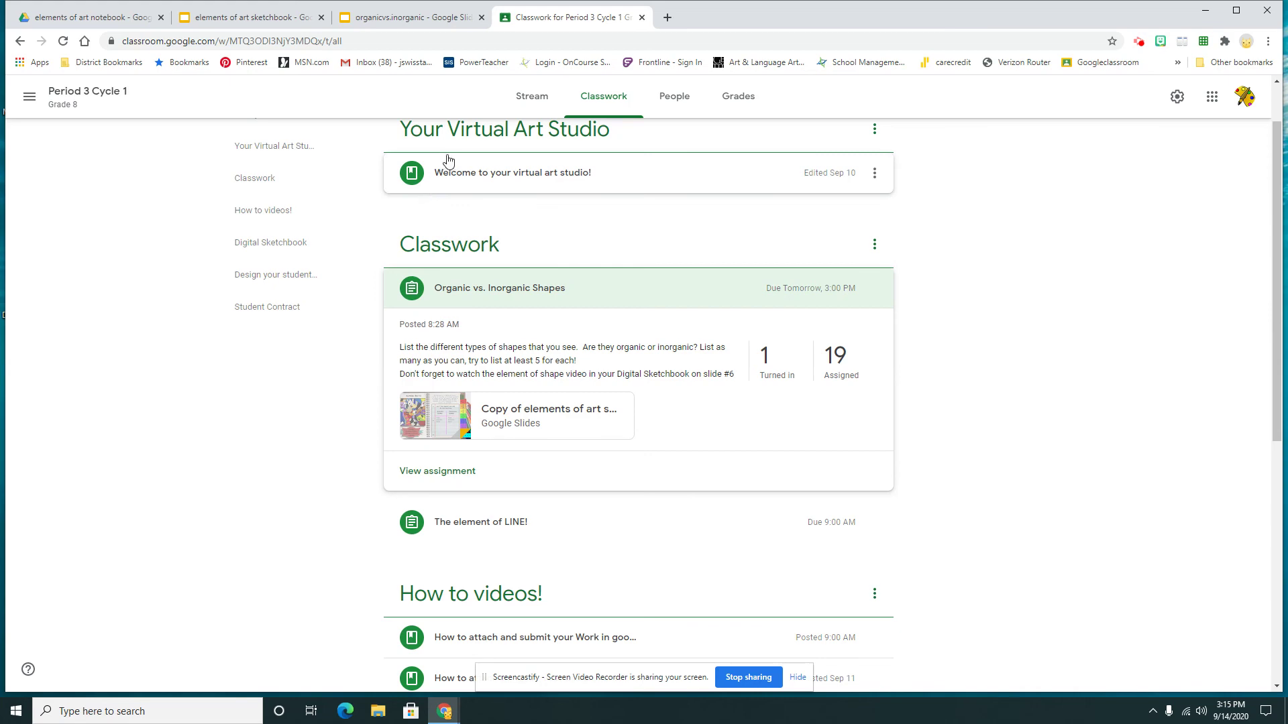
Step: Switch to the organicvs.inorganic deck and move through slide 8 to slide 9's orange triangle
{"action": "left_click", "coordinate": [400, 26]}
{"action": "left_click", "coordinate": [99, 231]}
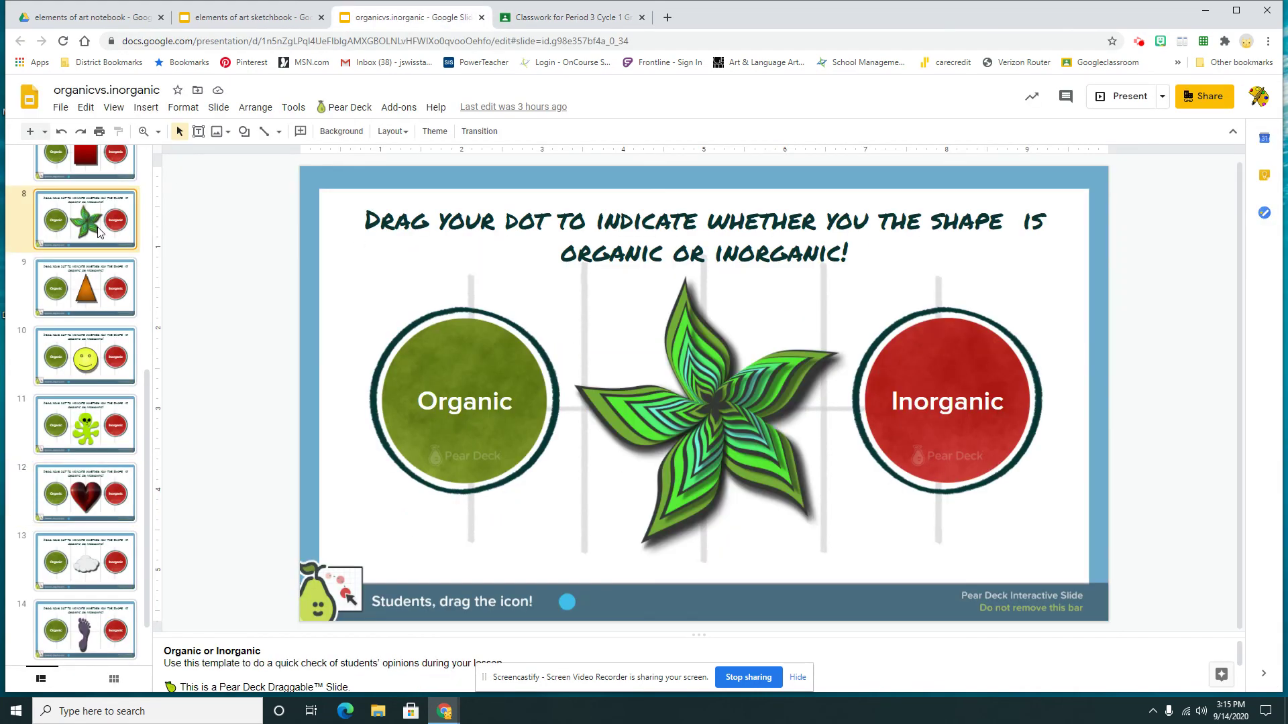
{"action": "left_click", "coordinate": [78, 299]}
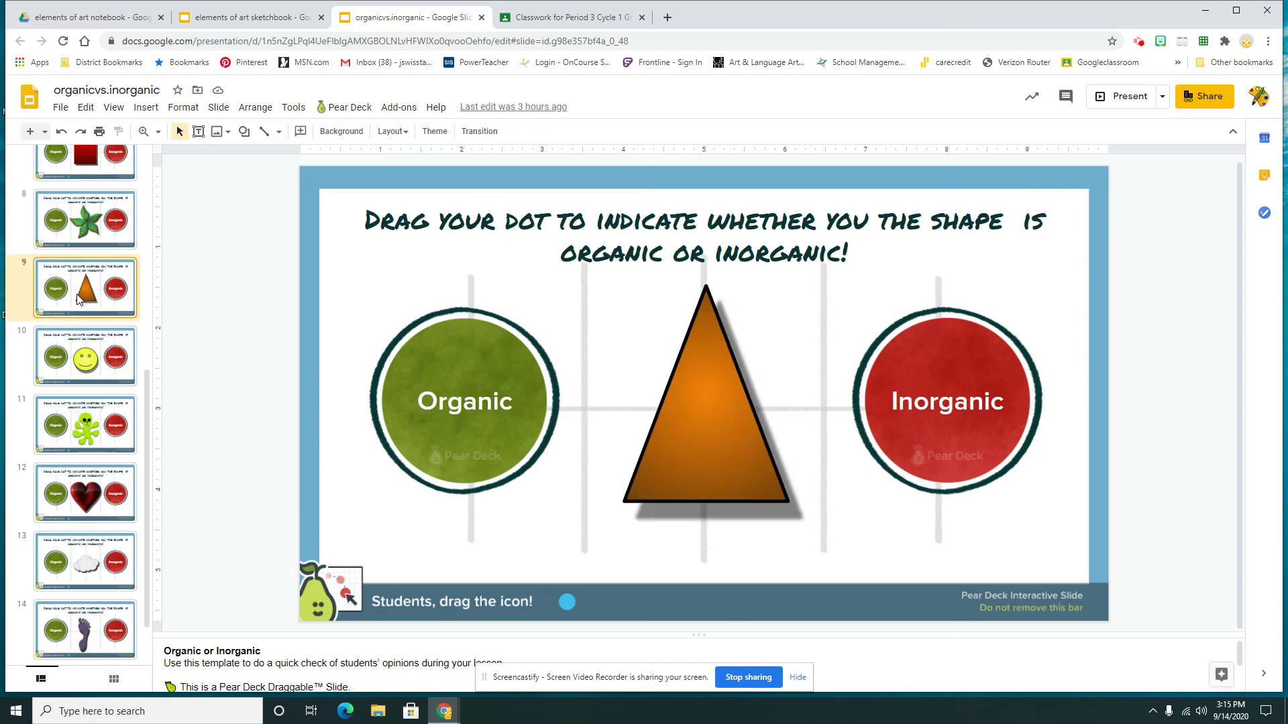